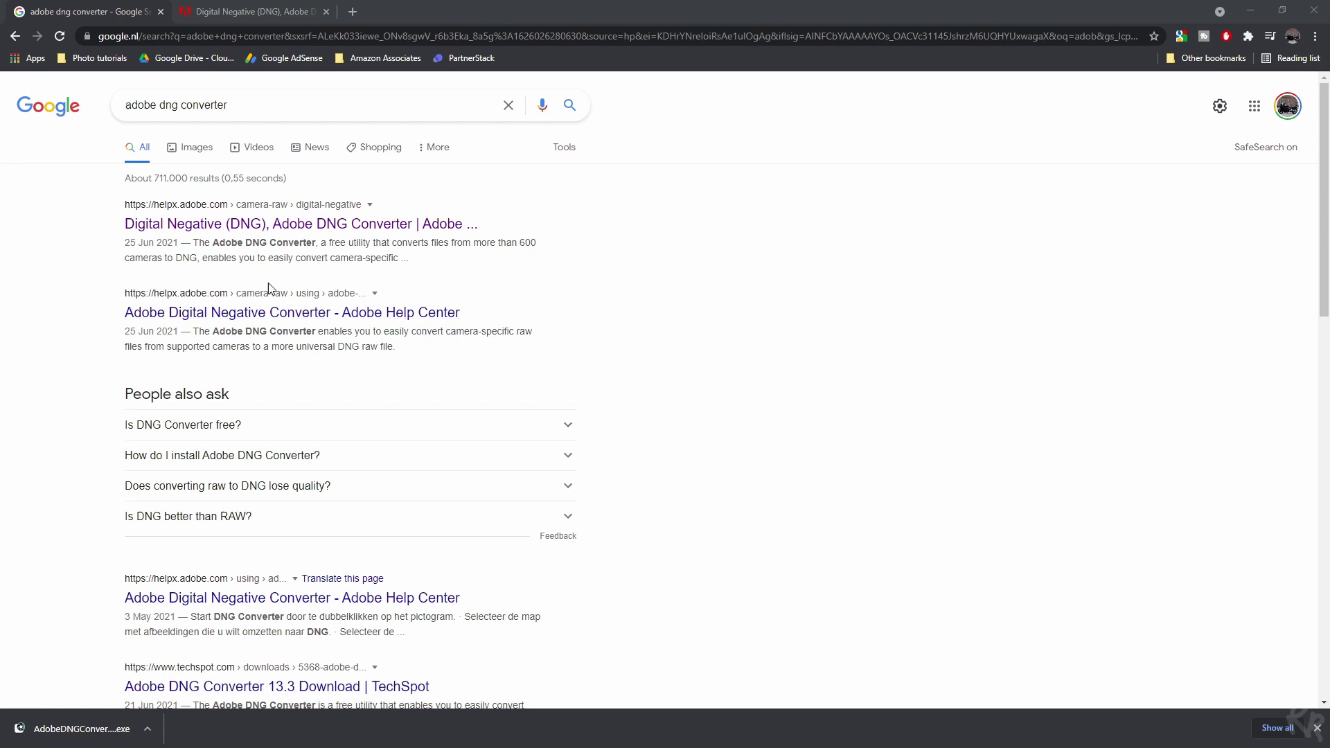
- Open Adobe's Digital Negative (DNG) help page from the 'adobe dng converter' search results
{"action": "left_click_drag", "start_coordinate": [128, 113], "coordinate": [228, 107]}
{"action": "left_click", "coordinate": [741, 215]}
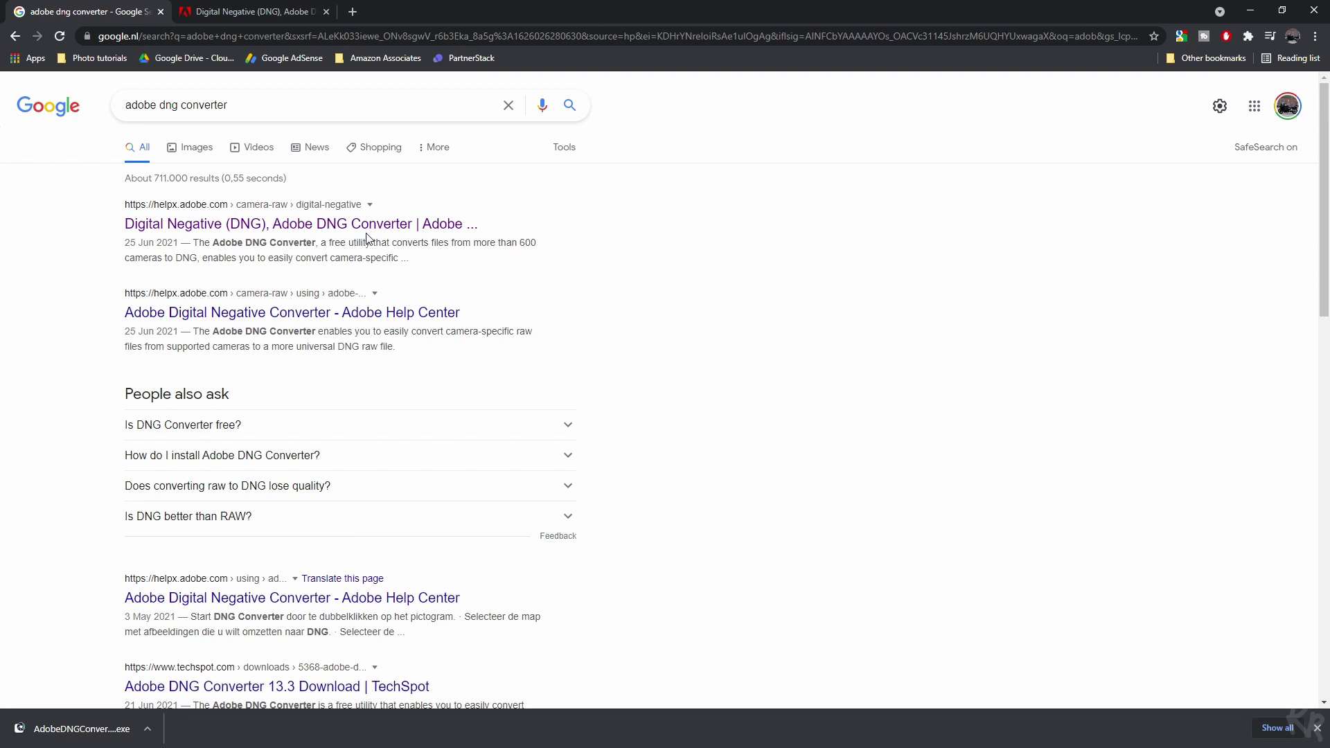
{"action": "left_click", "coordinate": [269, 235]}
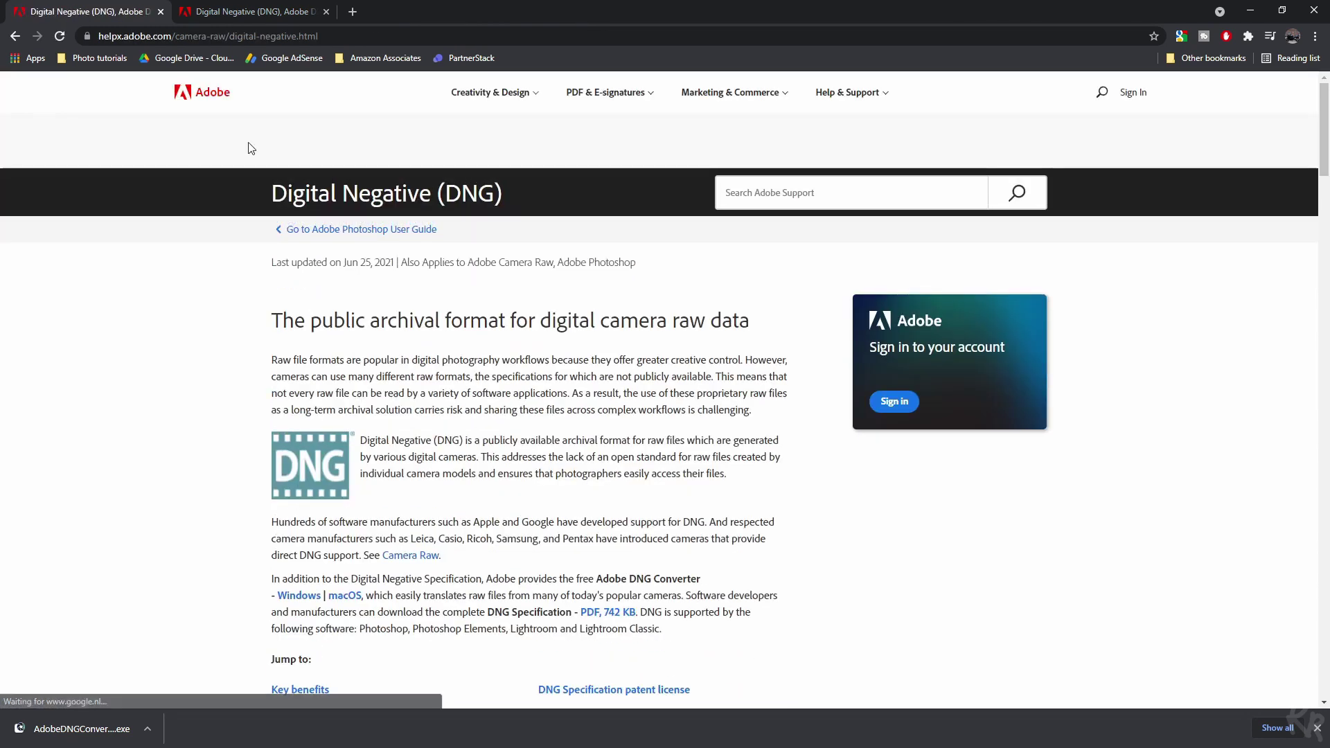
- Switch to the DNG help page tab and scroll down to the DNG Converter Downloads section
{"action": "left_click", "coordinate": [226, 11]}
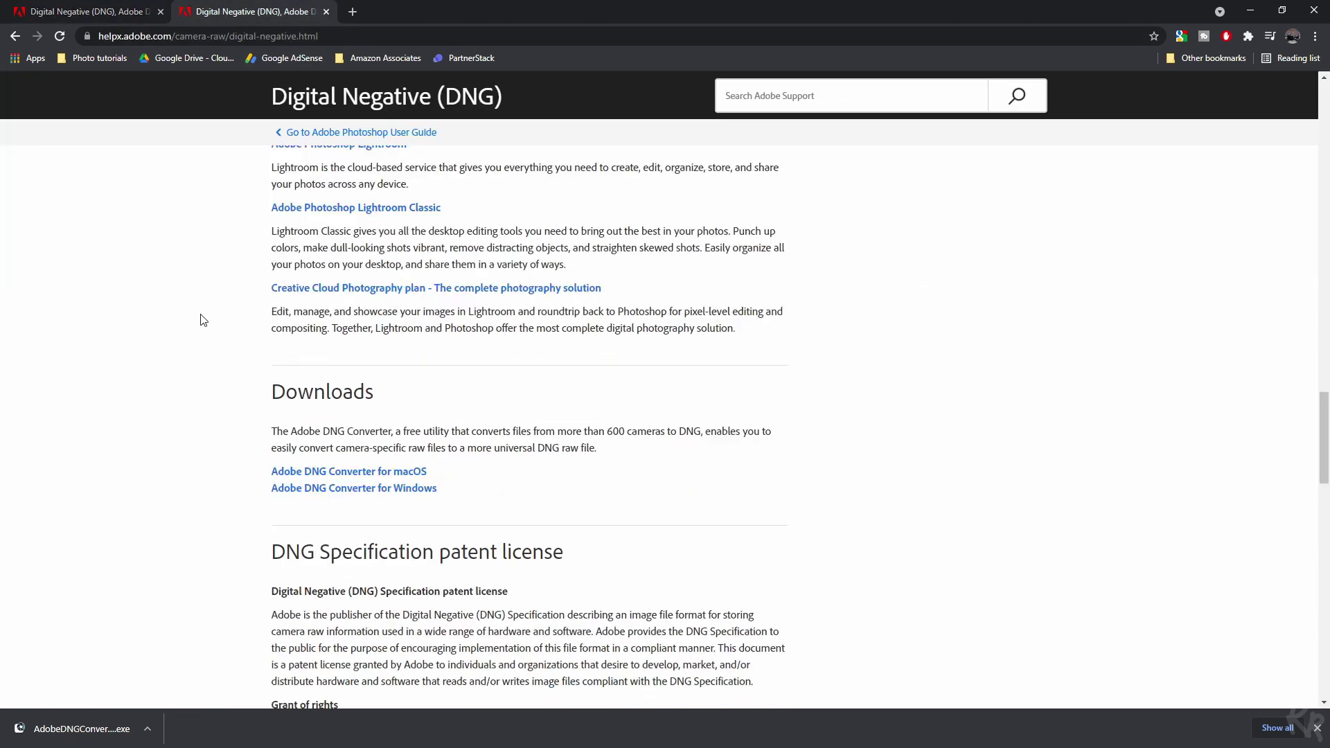
{"action": "scroll", "coordinate": [203, 319], "scroll_direction": "up", "scroll_amount": 15}
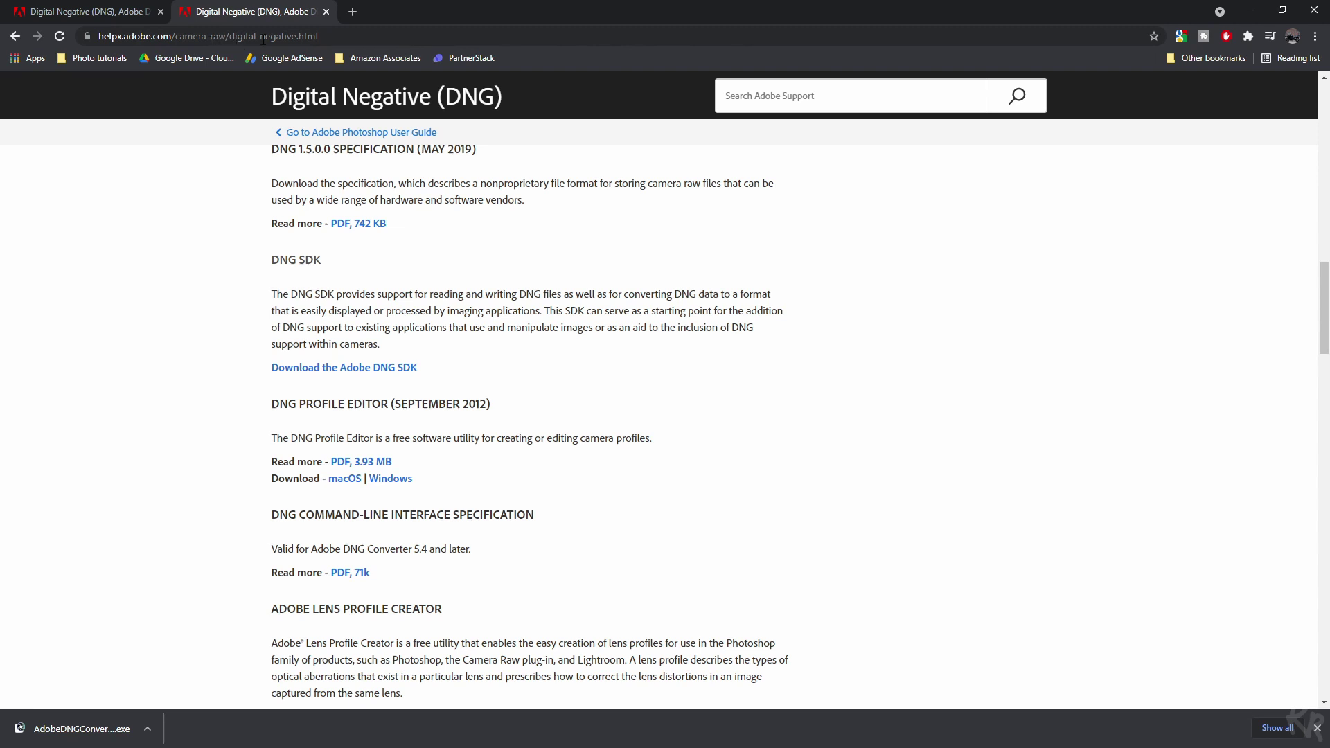
{"action": "scroll", "coordinate": [458, 255], "scroll_direction": "up", "scroll_amount": 10}
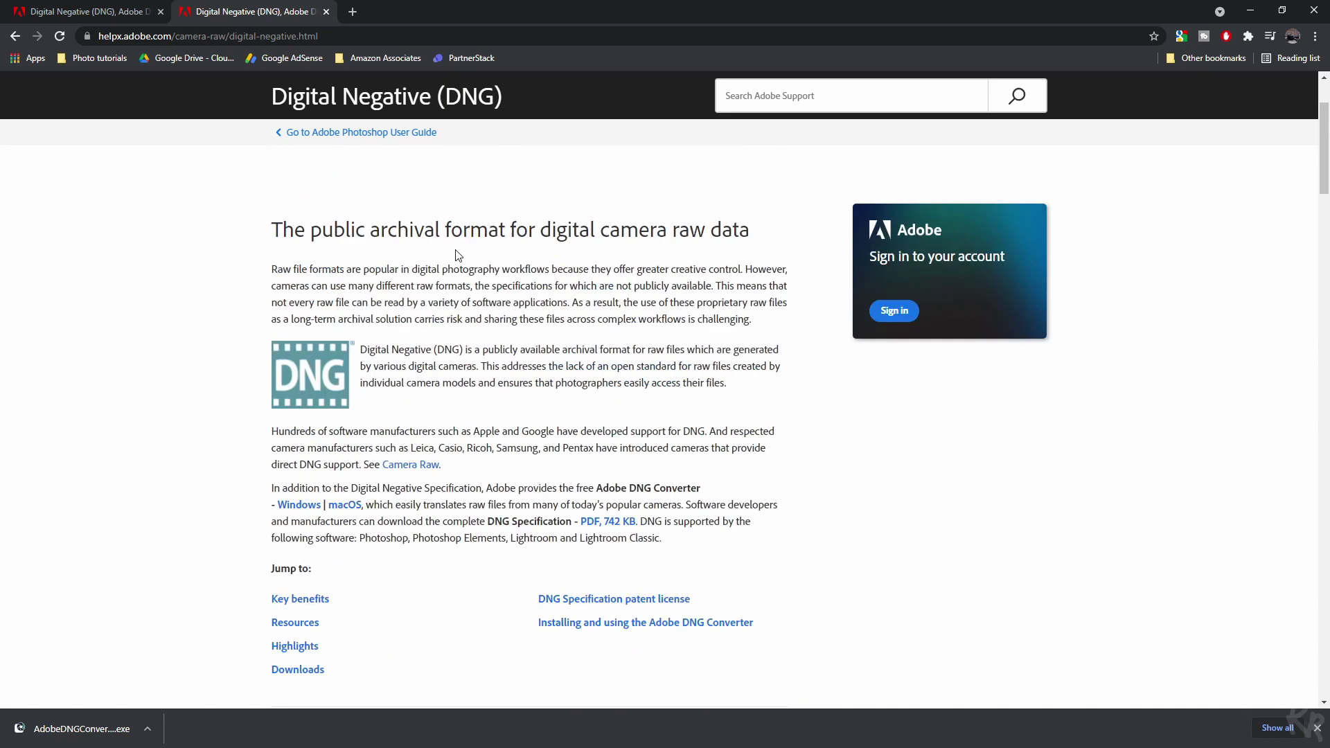
{"action": "scroll", "coordinate": [458, 255], "scroll_direction": "down", "scroll_amount": 10}
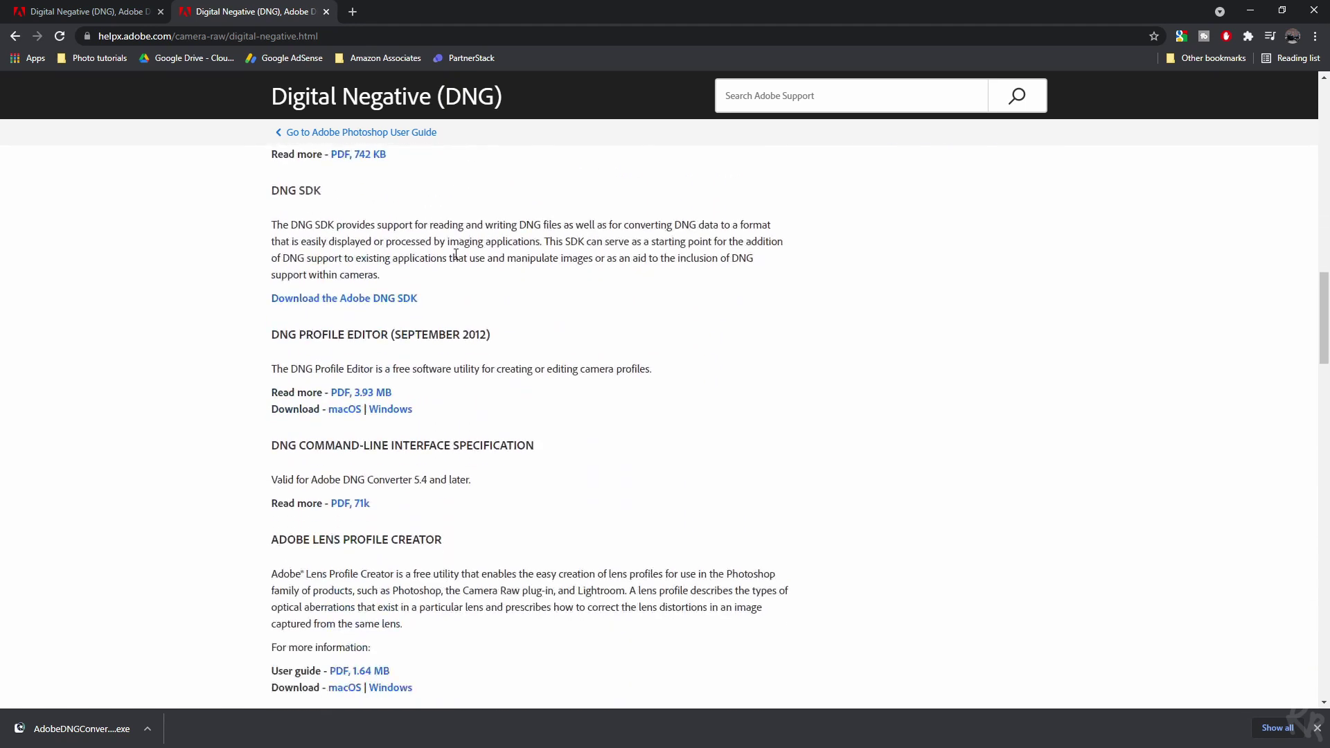
{"action": "scroll", "coordinate": [457, 255], "scroll_direction": "down", "scroll_amount": 4}
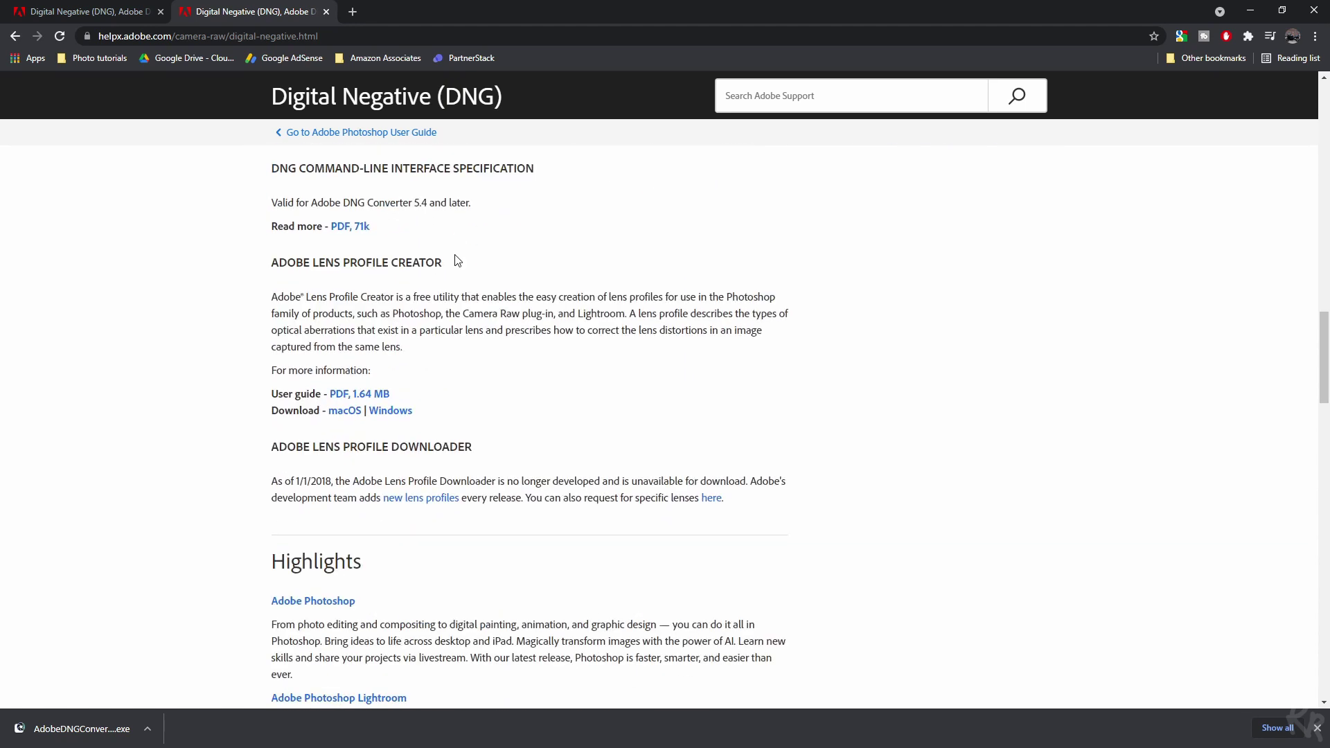
{"action": "scroll", "coordinate": [457, 260], "scroll_direction": "down", "scroll_amount": 9}
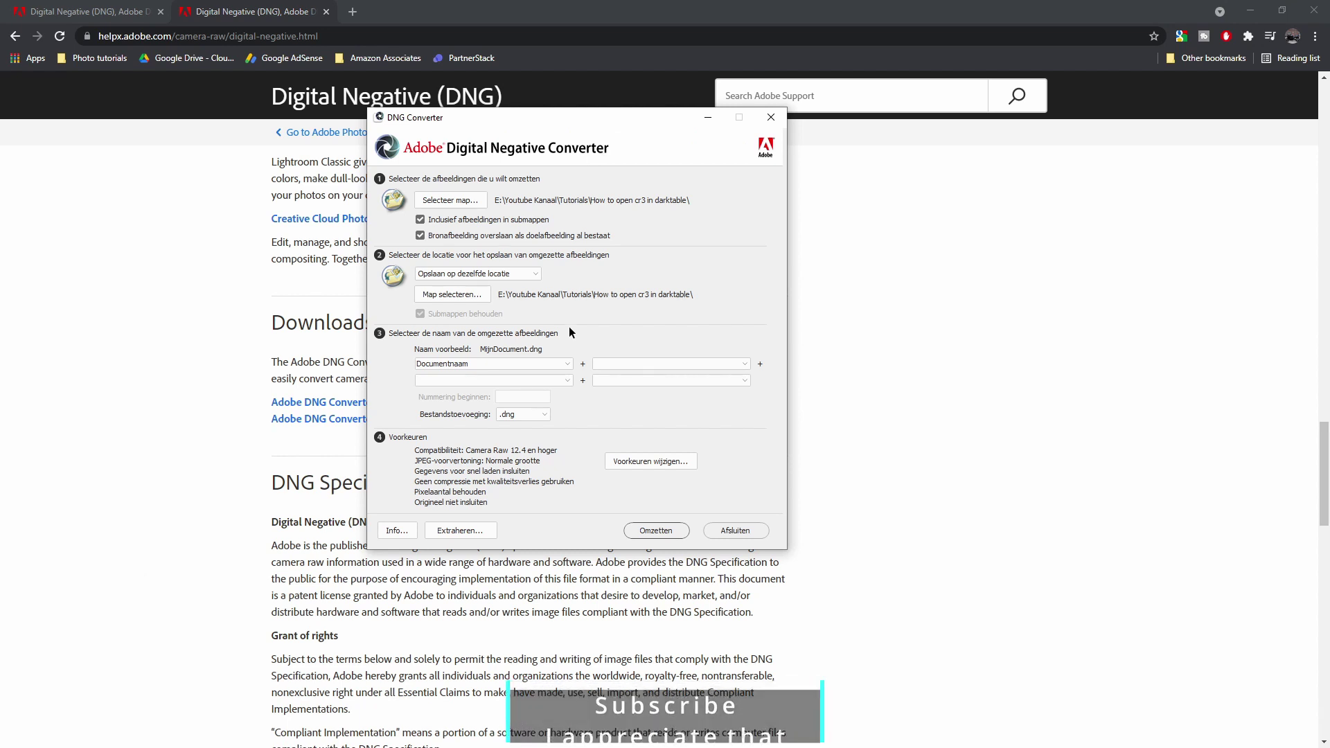
- Choose the 'How to open cr3 in darktable' source folder, keeping 'Opslaan op dezelfde locatie' for output
{"action": "left_click", "coordinate": [478, 208]}
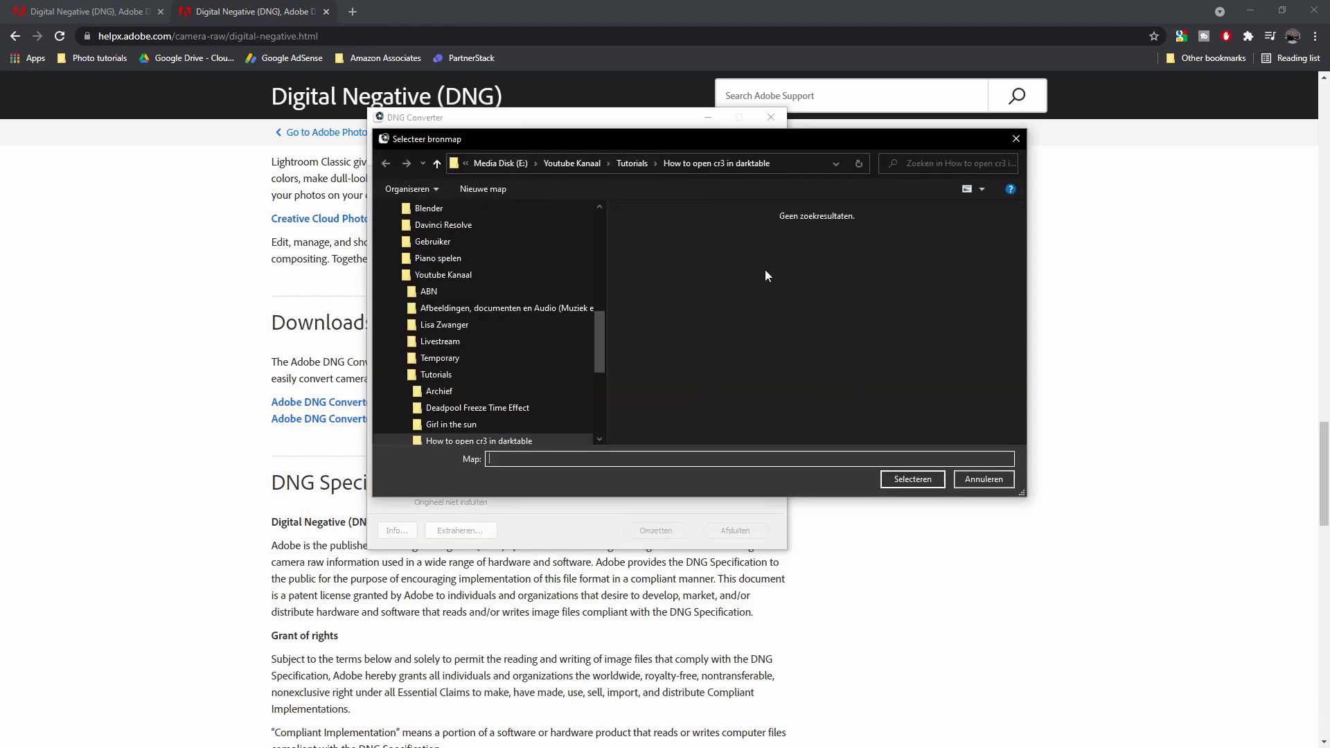
{"action": "left_click", "coordinate": [912, 479]}
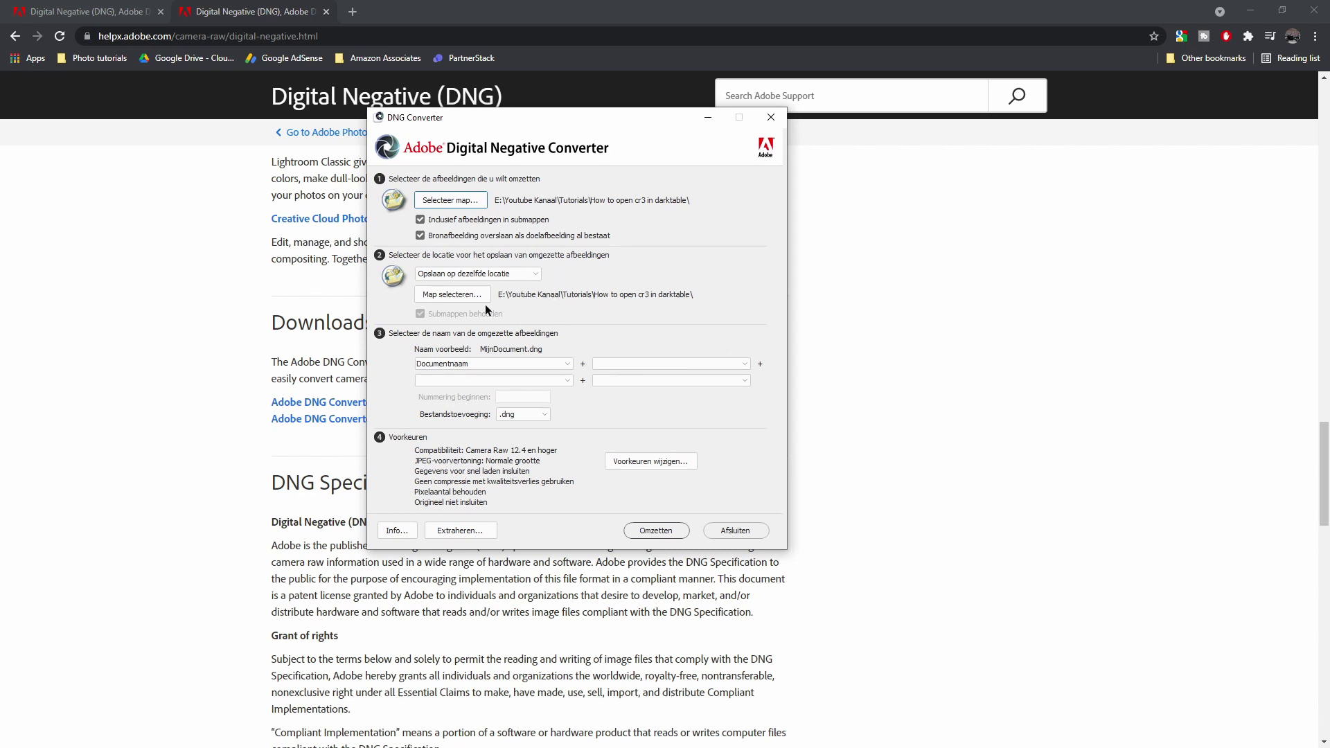
{"action": "left_click", "coordinate": [448, 274]}
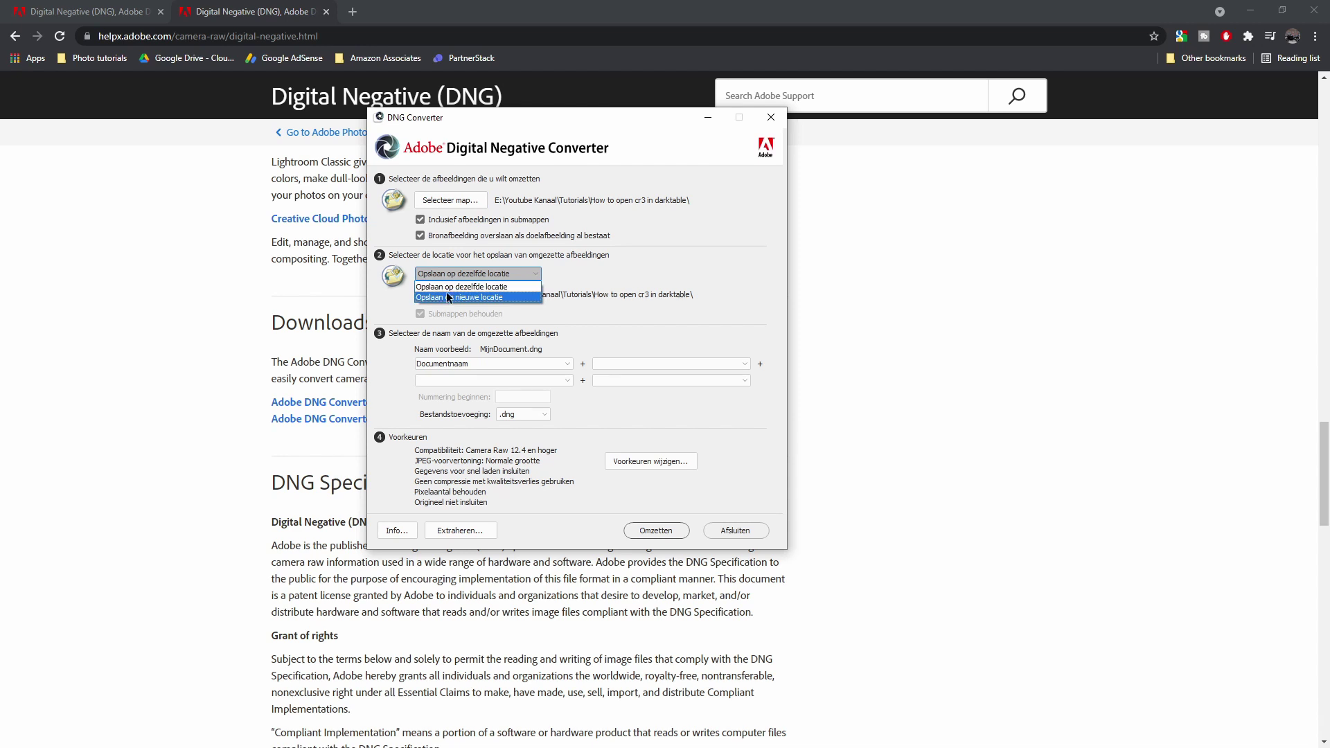
{"action": "left_click", "coordinate": [628, 271]}
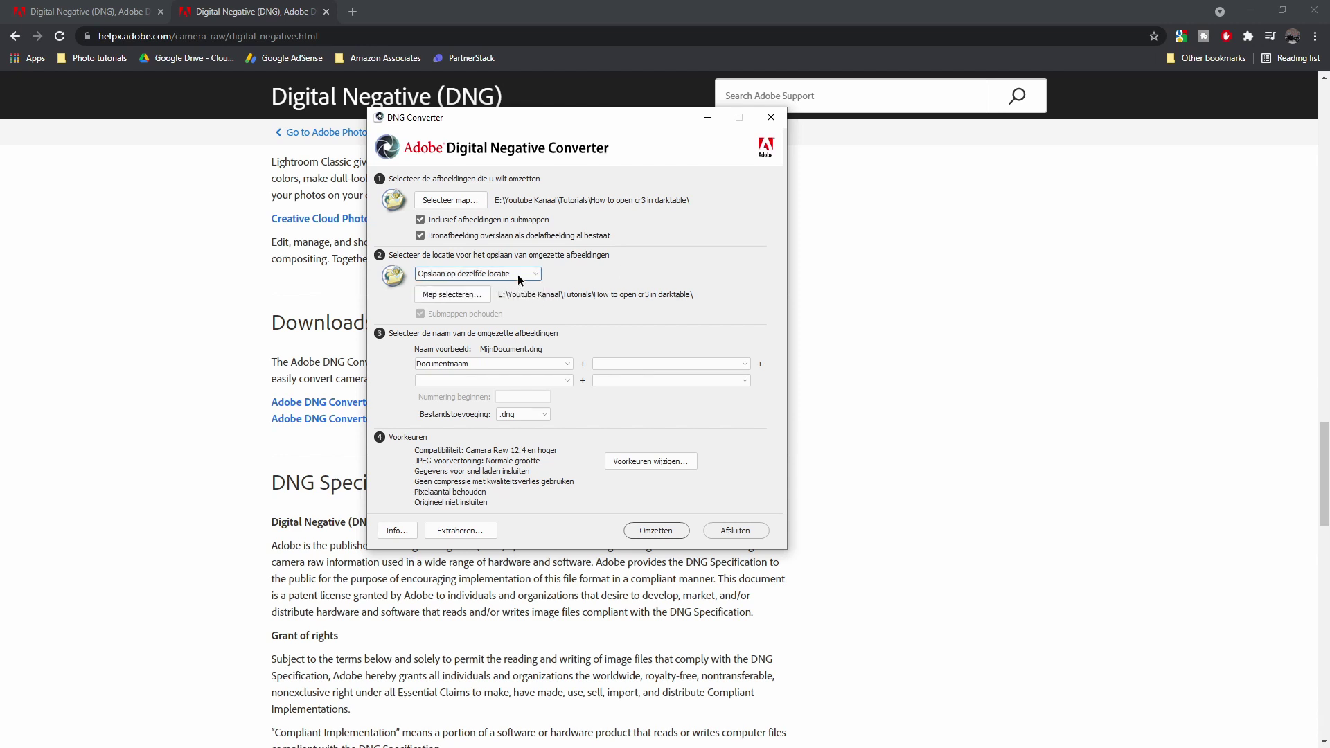
{"action": "left_click", "coordinate": [519, 276]}
{"action": "left_click", "coordinate": [603, 270]}
- Start the DNG conversion and check the first 448A2623 file's properties
{"action": "left_click", "coordinate": [668, 535]}
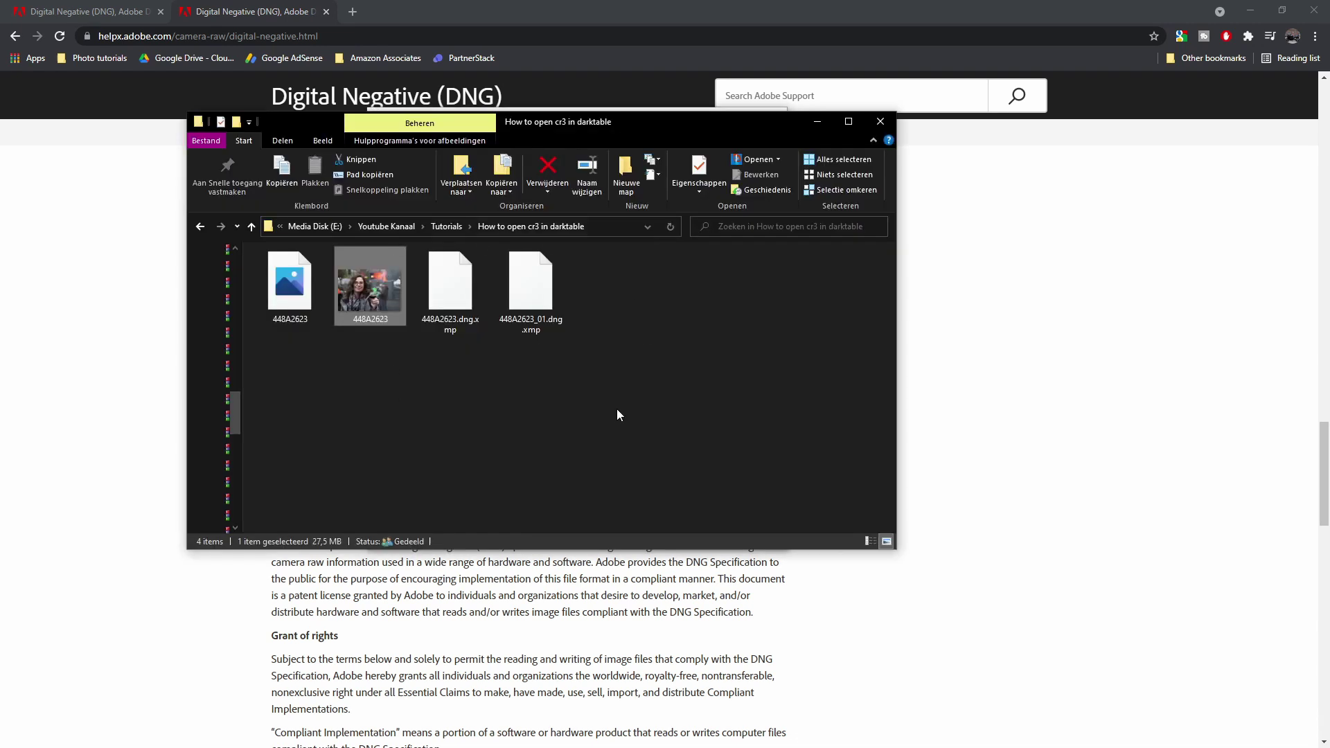
{"action": "left_click", "coordinate": [298, 280]}
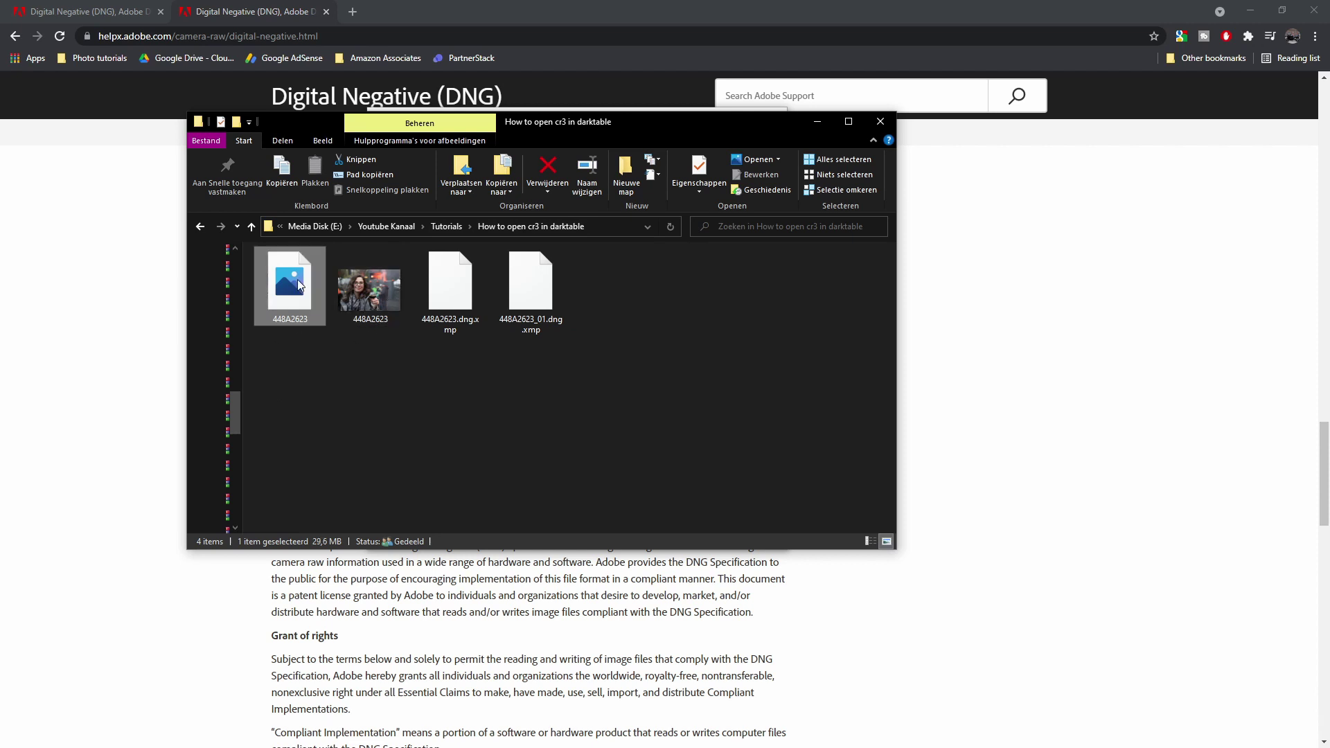
{"action": "right_click", "coordinate": [297, 279]}
{"action": "left_click", "coordinate": [343, 573]}
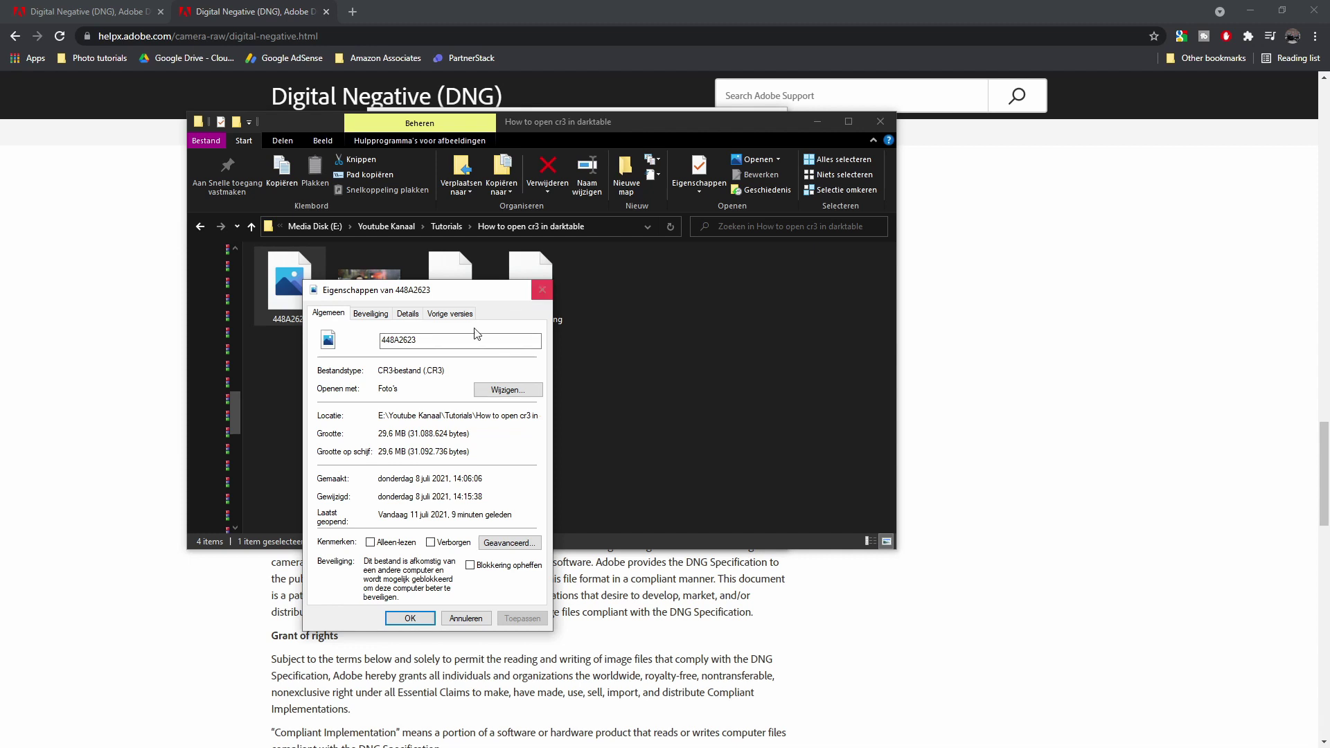
- Check the second 448A2623 file's properties, then open the DNG with darktable
{"action": "left_click", "coordinate": [541, 291]}
{"action": "right_click", "coordinate": [380, 301]}
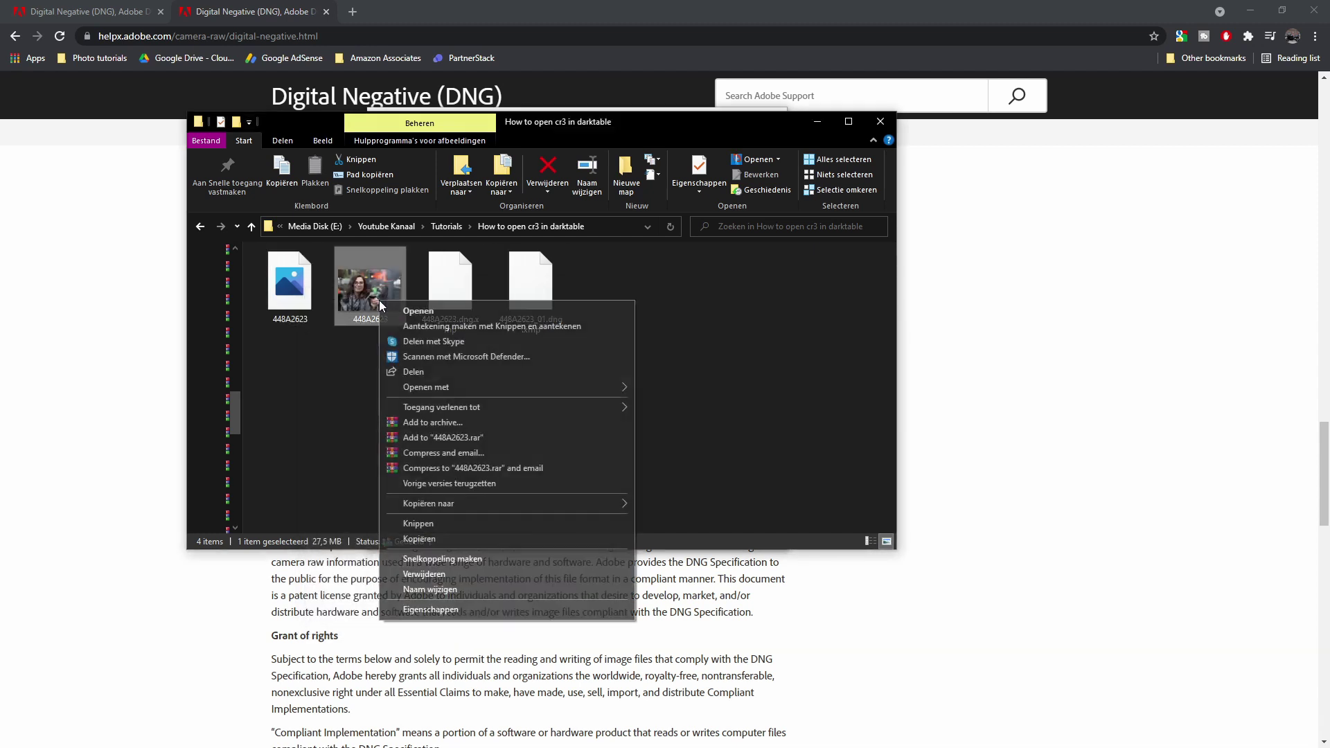
{"action": "left_click", "coordinate": [431, 610]}
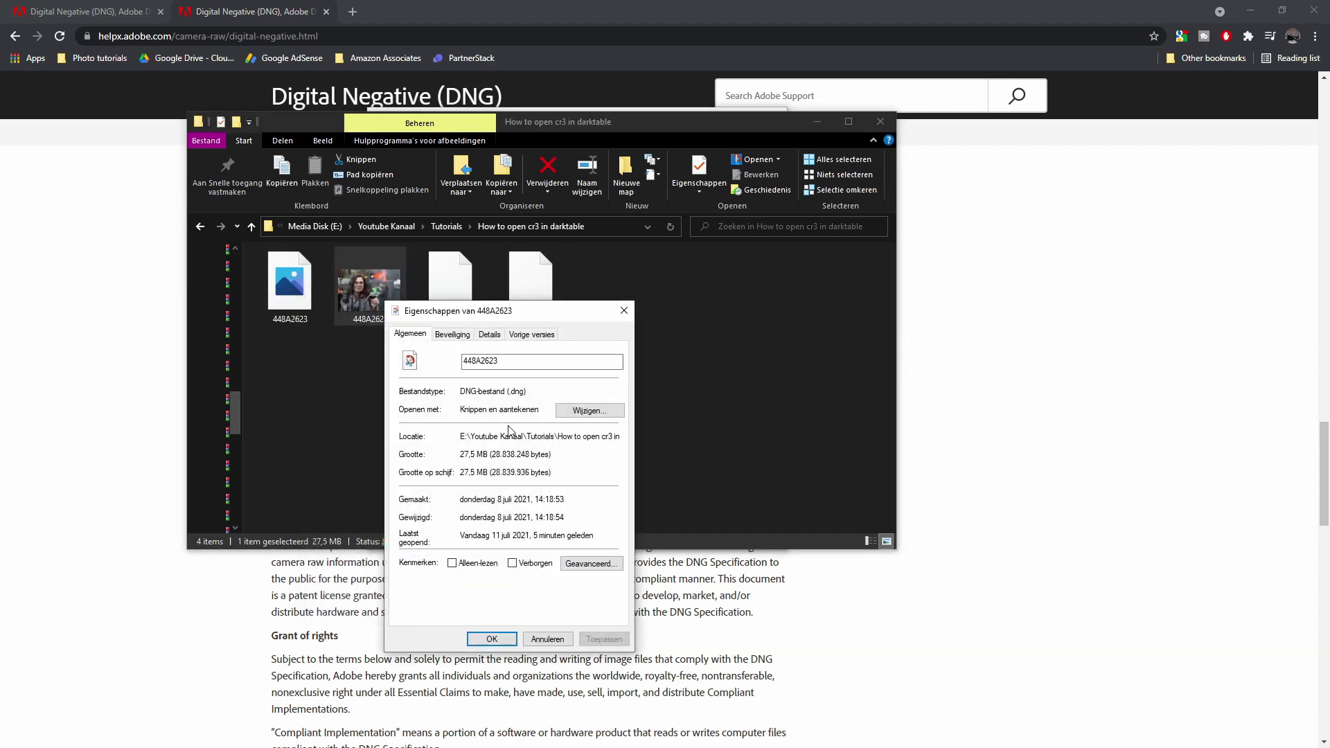
{"action": "left_click", "coordinate": [624, 310]}
{"action": "right_click", "coordinate": [374, 296]}
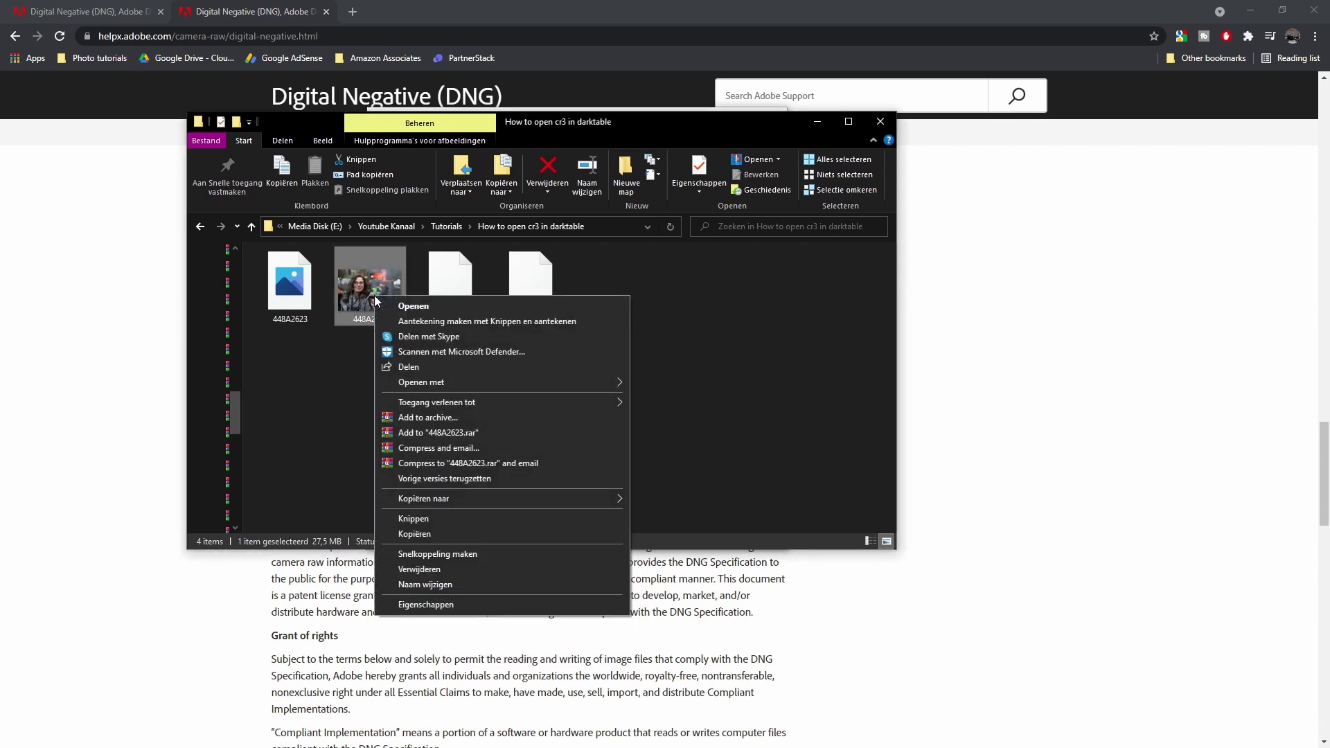
{"action": "mouse_move", "coordinate": [559, 387]}
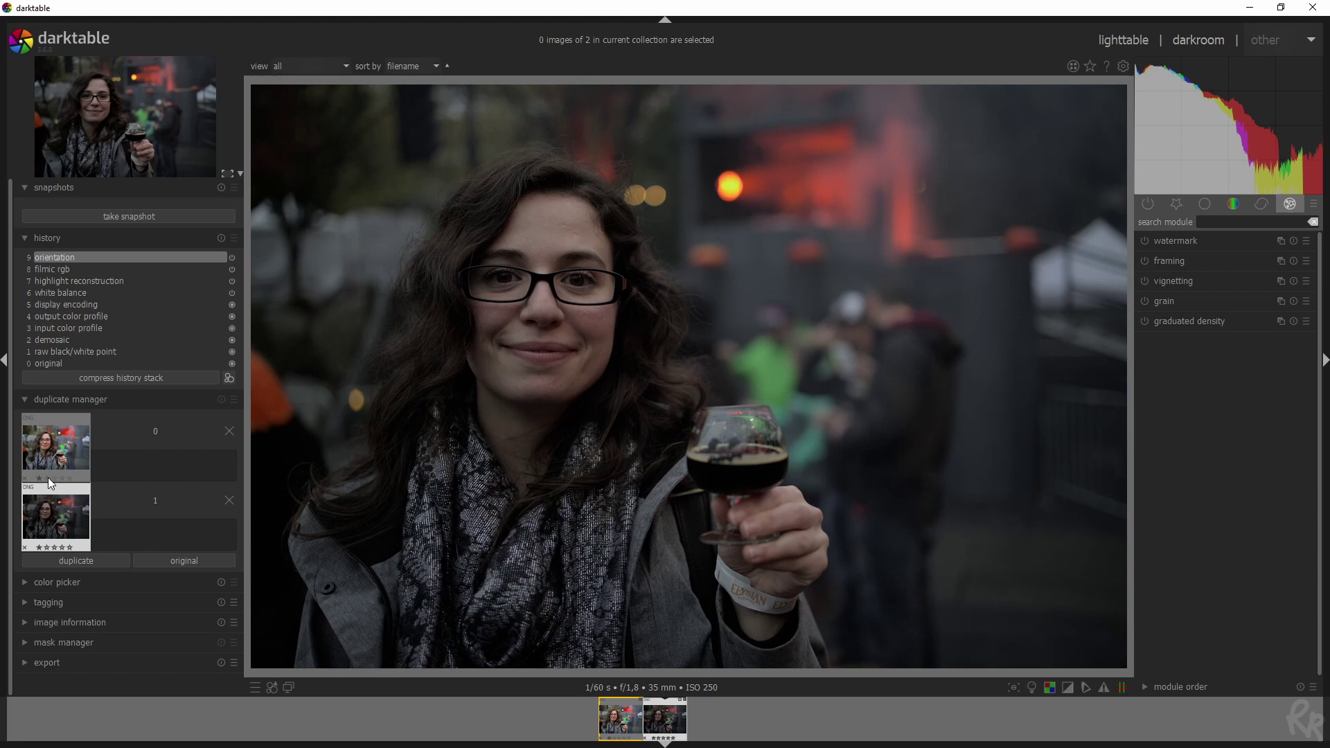
- Snapshot the colourful duplicate, compare it in split view against the unedited duplicate, then hide it
{"action": "left_click", "coordinate": [76, 459]}
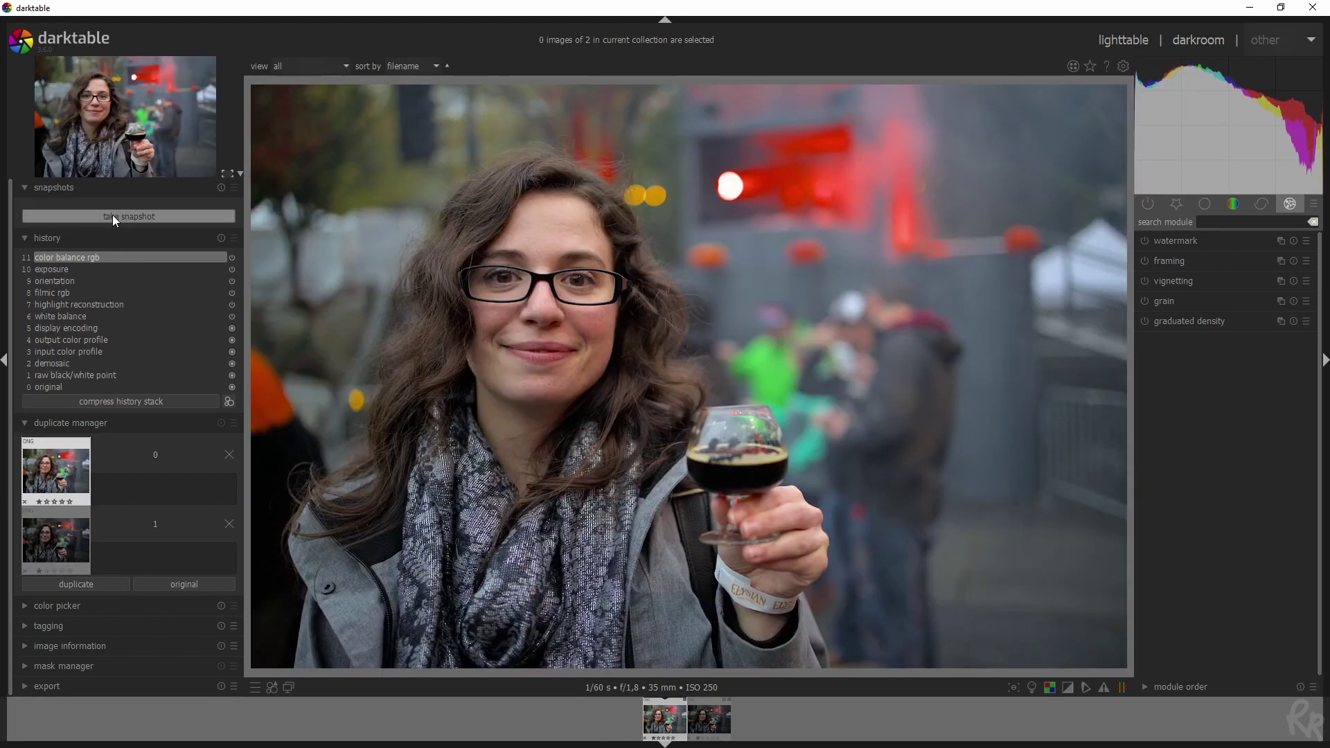
{"action": "left_click", "coordinate": [112, 216]}
{"action": "left_click", "coordinate": [46, 541]}
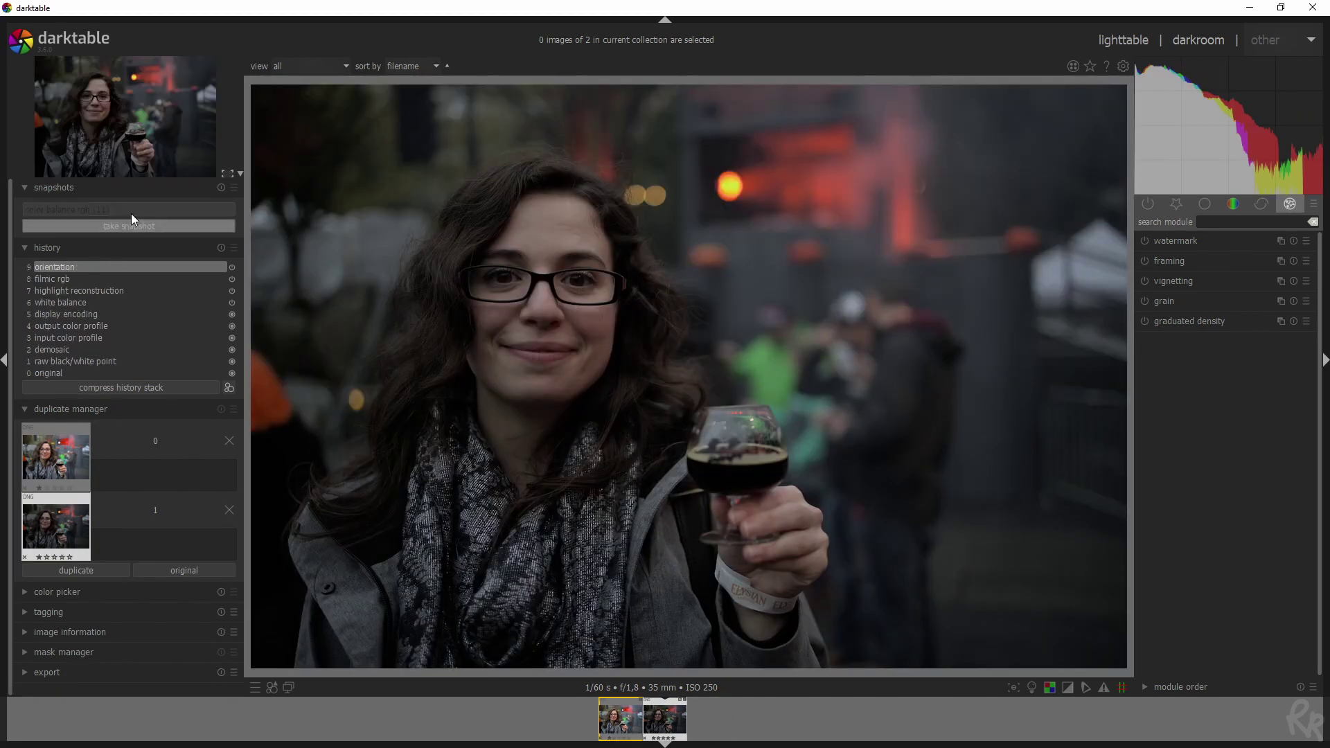
{"action": "left_click", "coordinate": [132, 212]}
{"action": "left_click_drag", "start_coordinate": [689, 255], "coordinate": [721, 288]}
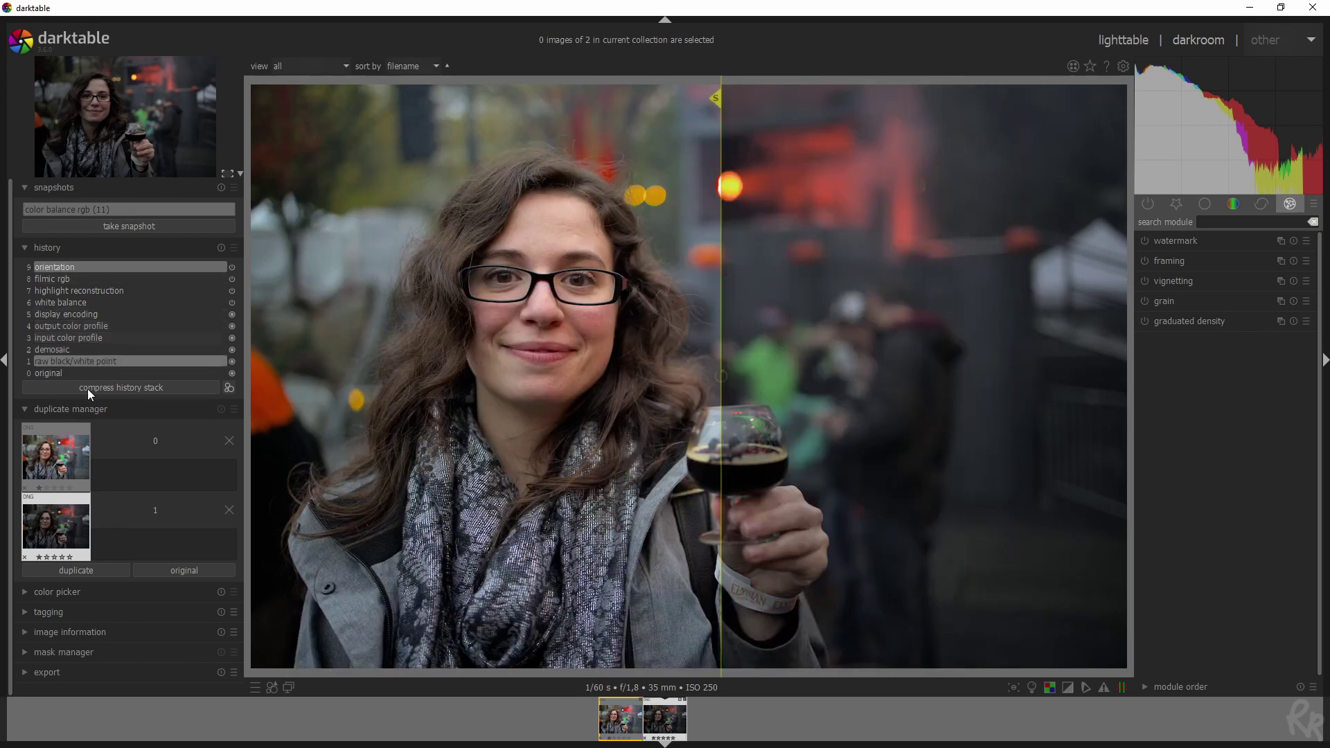
{"action": "left_click", "coordinate": [128, 209]}
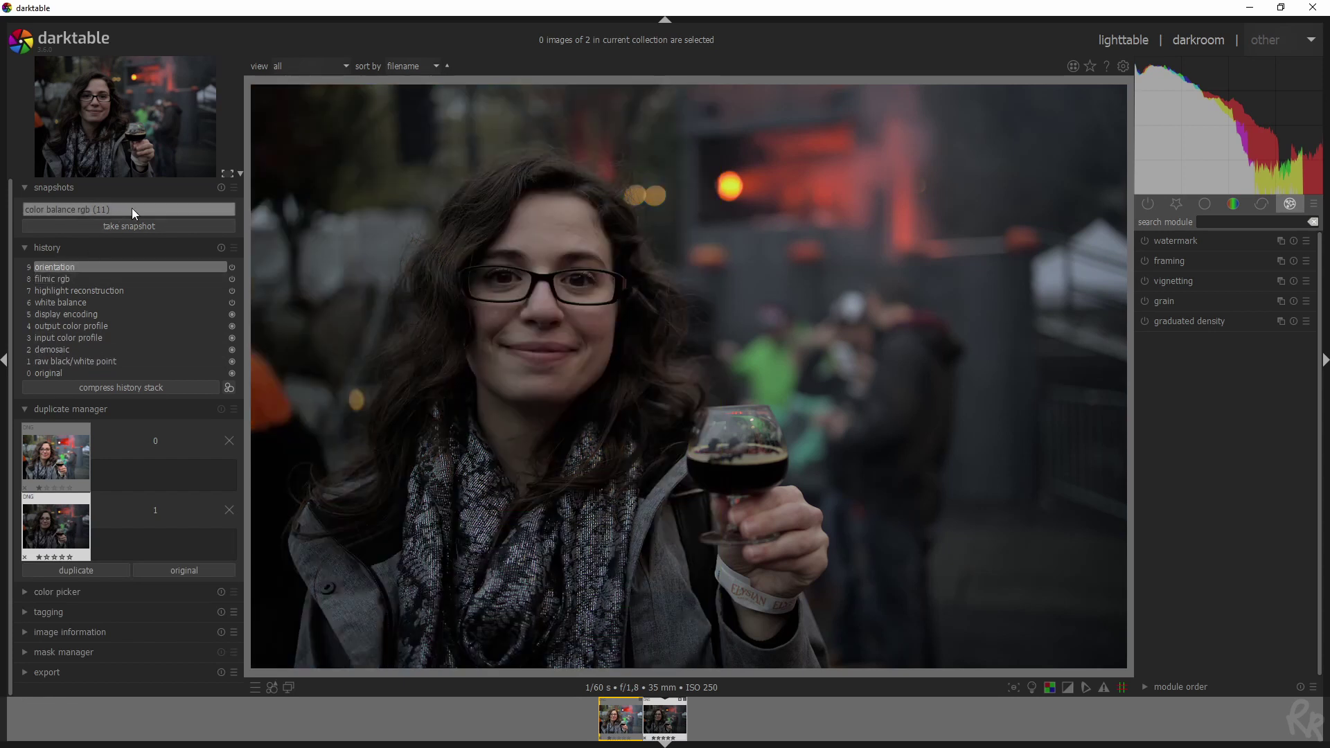
- Find color balance rgb, raise exposure, and set vibrance 29,11 % and contrast 30,44 %
{"action": "type", "text": "color balan"}
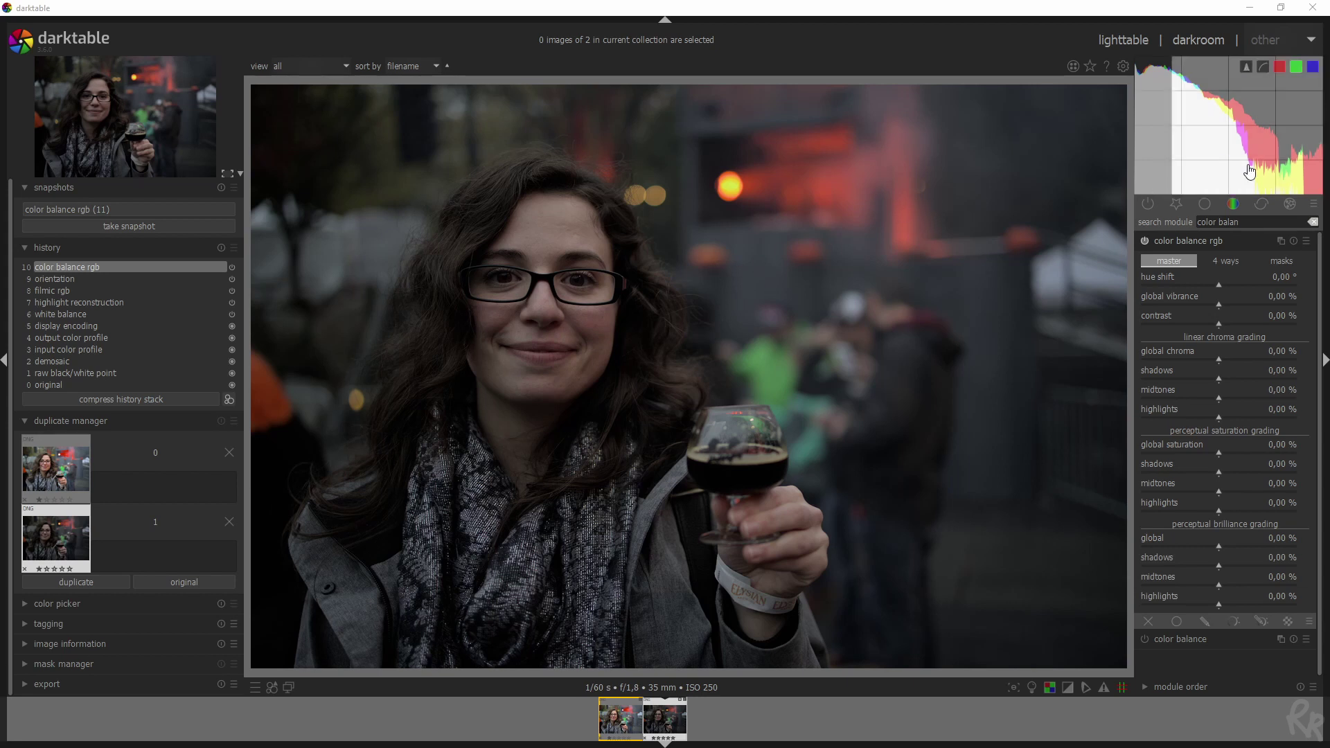
{"action": "left_click_drag", "start_coordinate": [1246, 187], "coordinate": [1276, 185]}
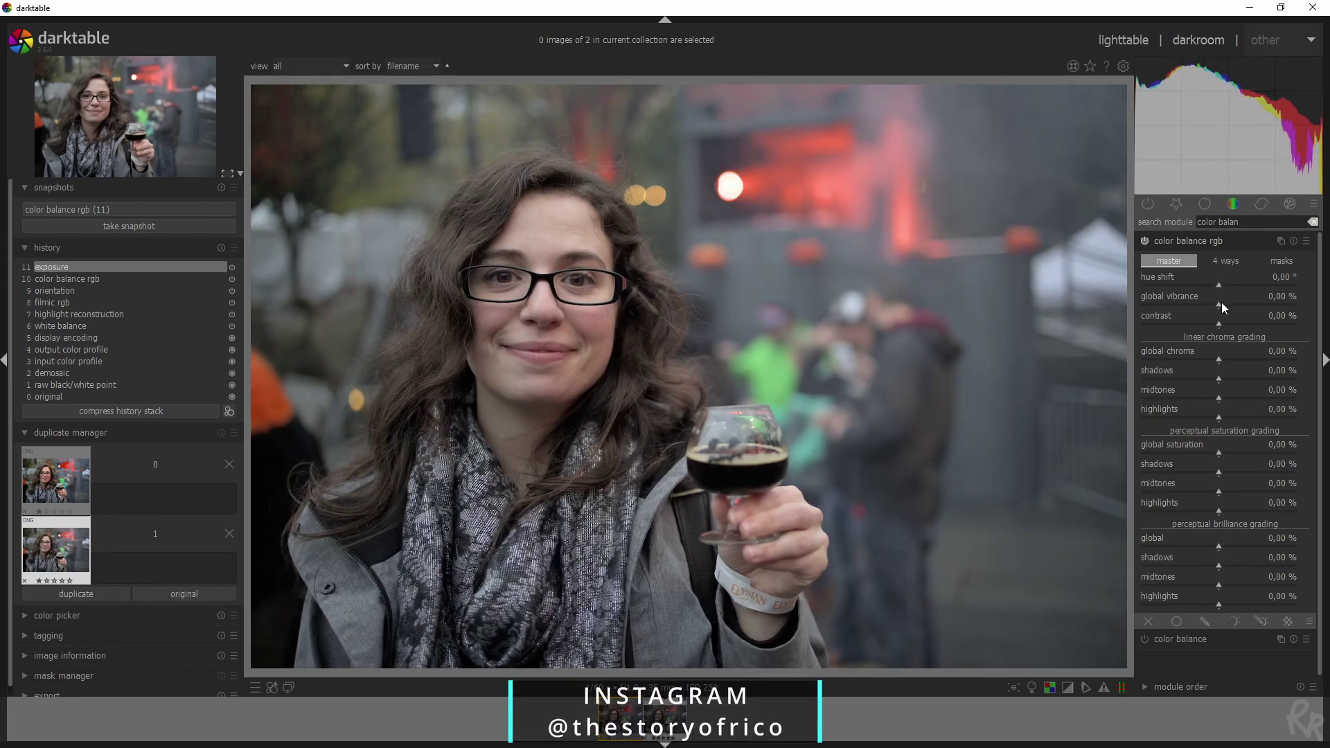
{"action": "left_click_drag", "start_coordinate": [1221, 304], "coordinate": [1265, 306]}
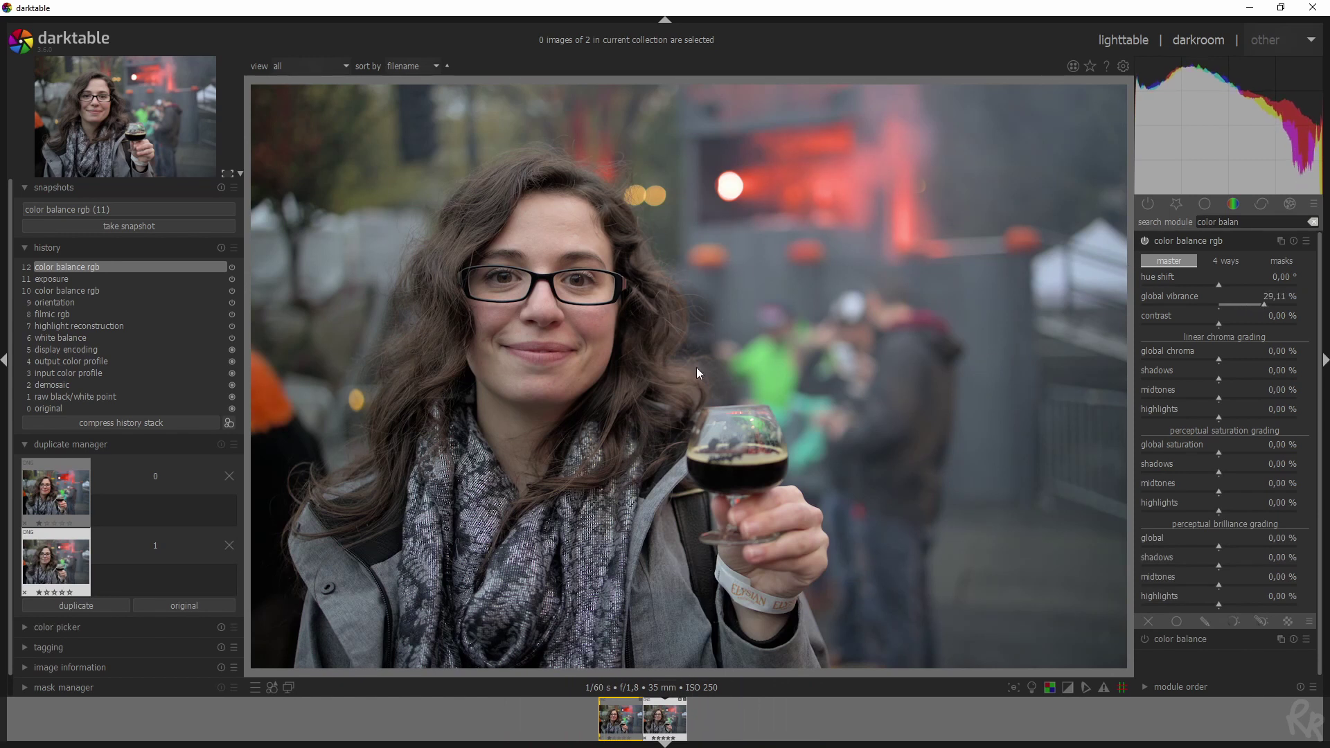
{"action": "left_click_drag", "start_coordinate": [1223, 322], "coordinate": [1266, 321]}
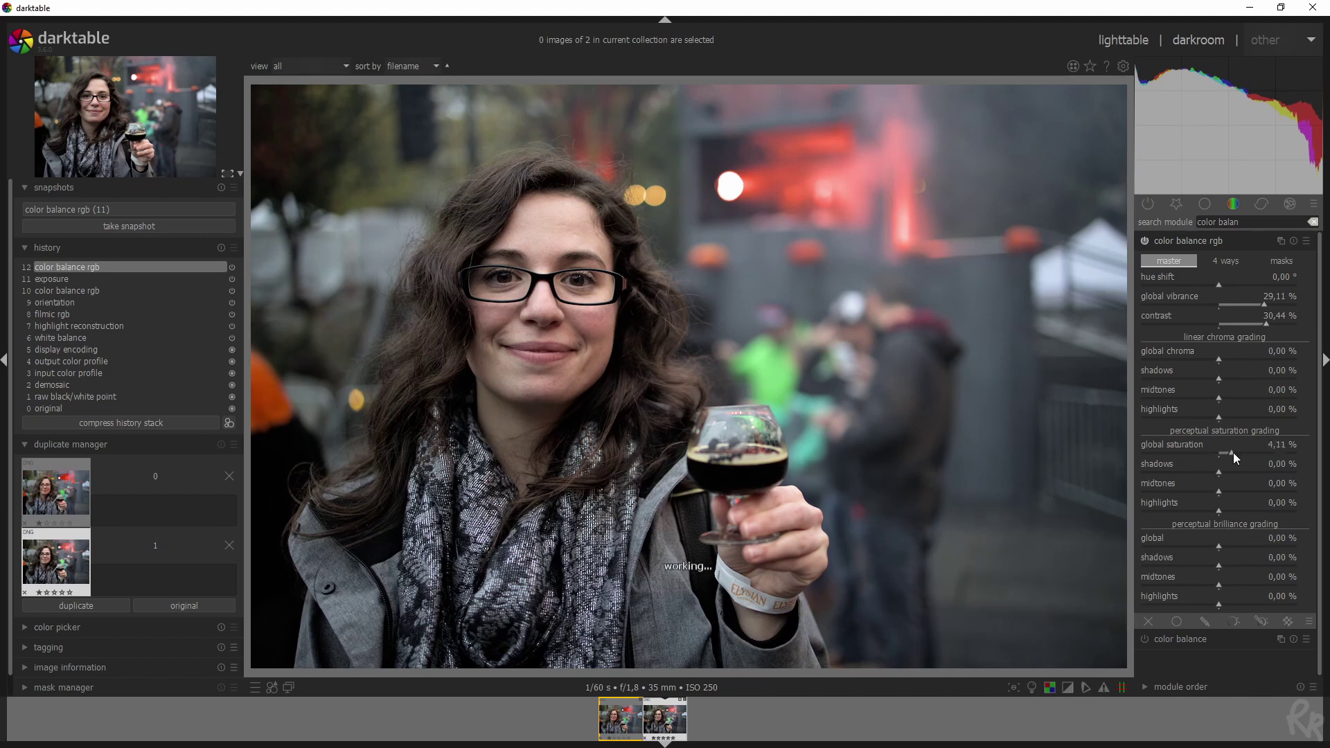
- Set perceptual saturation: global 11,67 %, shadows 9,89 %, midtones 3,22 %, highlights 6,11 %
{"action": "mouse_move", "coordinate": [1233, 453]}
{"action": "left_mouse_down"}
{"action": "mouse_move", "coordinate": [1285, 453]}
{"action": "mouse_move", "coordinate": [1136, 454]}
{"action": "mouse_move", "coordinate": [1324, 459]}
{"action": "mouse_move", "coordinate": [1253, 454]}
{"action": "left_mouse_up"}
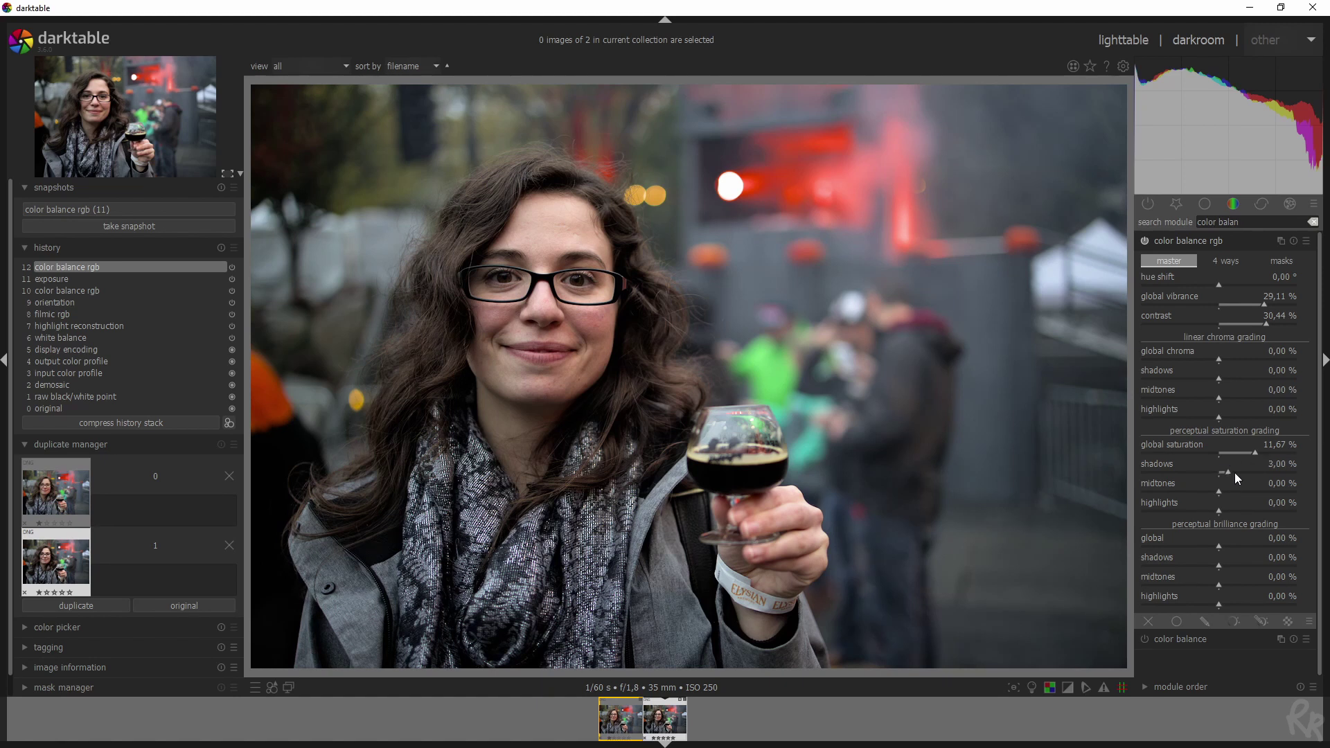
{"action": "left_click_drag", "start_coordinate": [1234, 473], "coordinate": [1244, 472]}
{"action": "left_click_drag", "start_coordinate": [1248, 471], "coordinate": [1250, 471]}
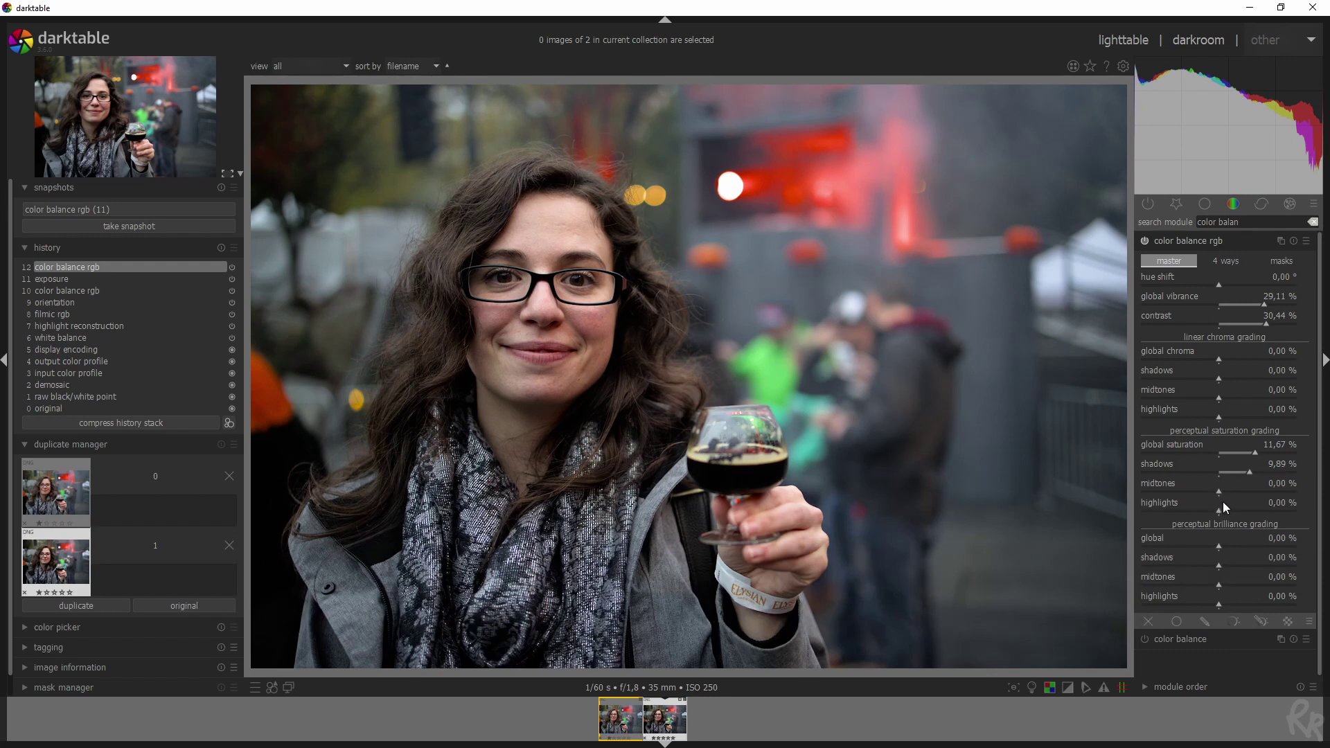
{"action": "left_click_drag", "start_coordinate": [1222, 493], "coordinate": [1233, 511]}
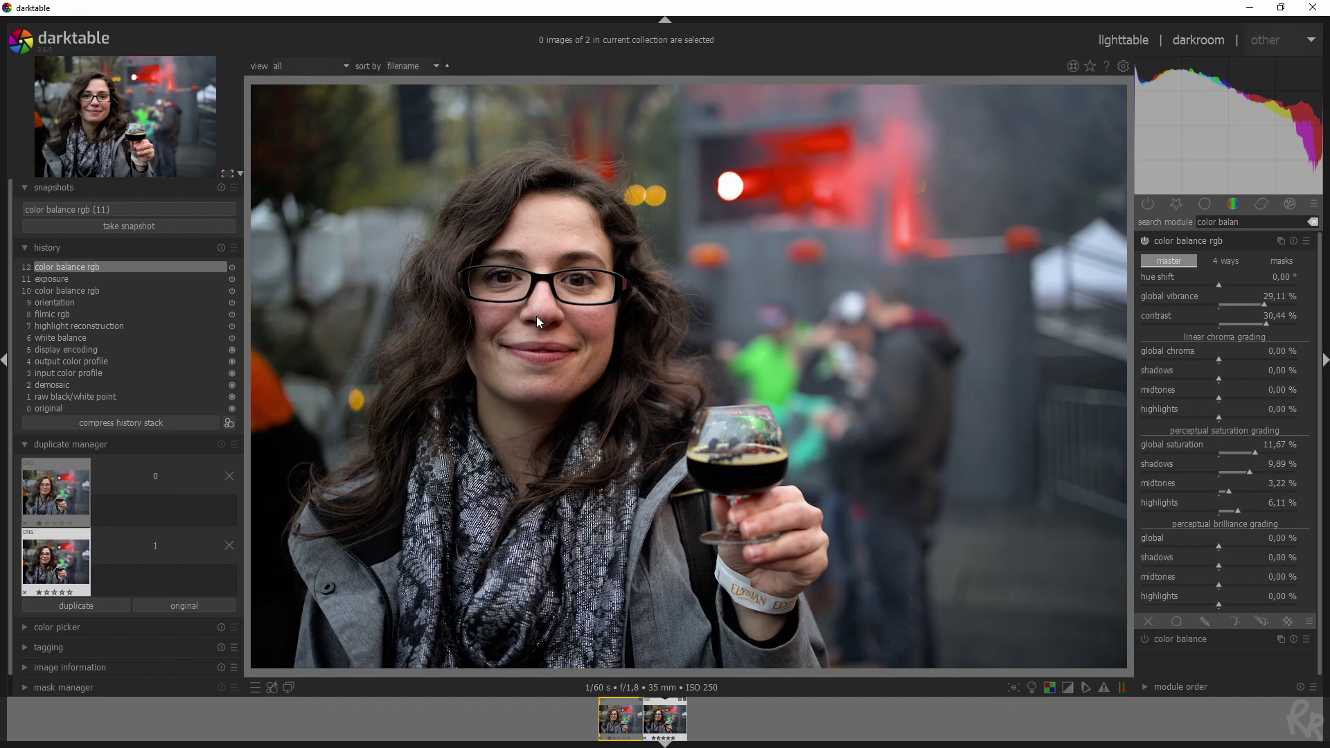
- On the 4 ways tab, set shadows lift 9,33 %, highlights gain -11,33 % and power 9,67 %
{"action": "left_click", "coordinate": [1226, 261]}
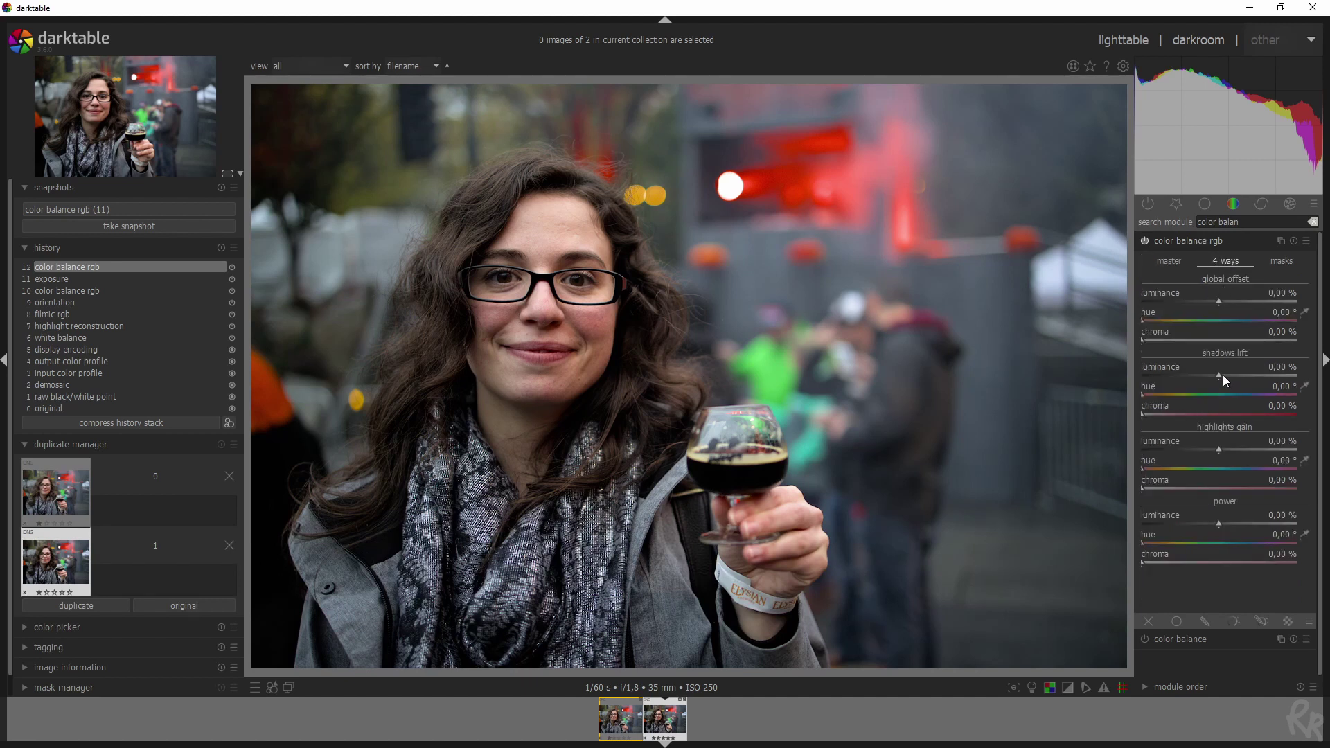
{"action": "mouse_move", "coordinate": [1223, 375]}
{"action": "left_mouse_down"}
{"action": "mouse_move", "coordinate": [1268, 375]}
{"action": "mouse_move", "coordinate": [1162, 375]}
{"action": "mouse_move", "coordinate": [1226, 380]}
{"action": "left_mouse_up"}
{"action": "left_click_drag", "start_coordinate": [1229, 458], "coordinate": [1201, 447]}
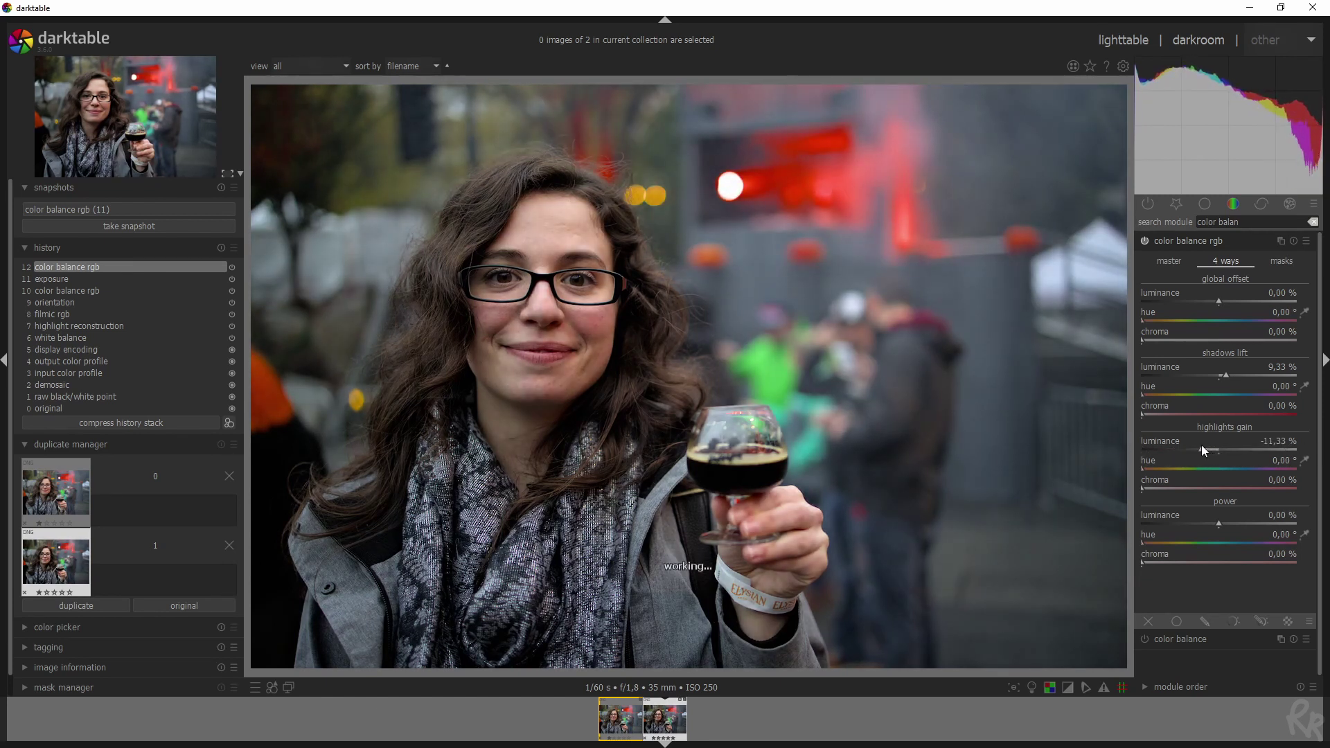
{"action": "left_click_drag", "start_coordinate": [1218, 525], "coordinate": [1248, 521]}
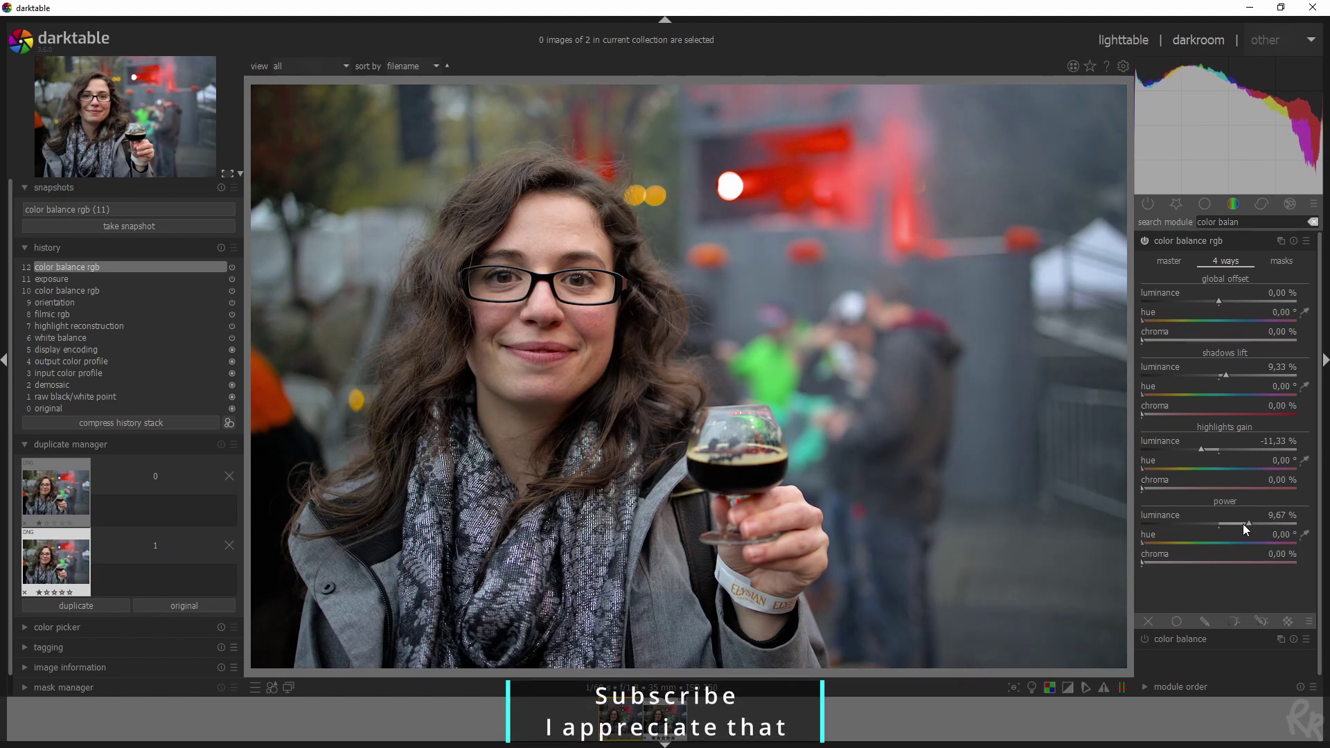